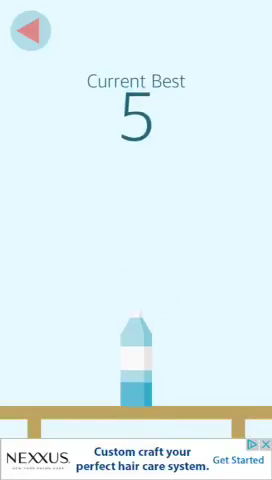
Flip the bottle, dismiss the Instagram alert, and flip it again.
left_click(136, 360)
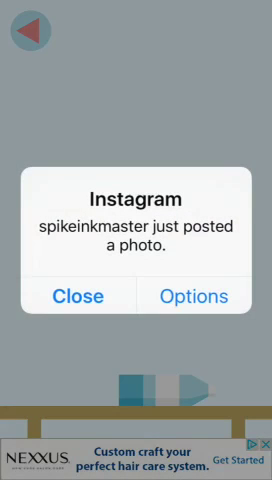
left_click(78, 296)
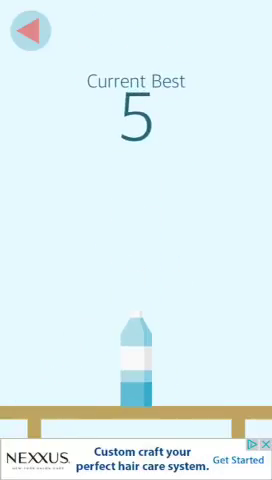
left_click(136, 360)
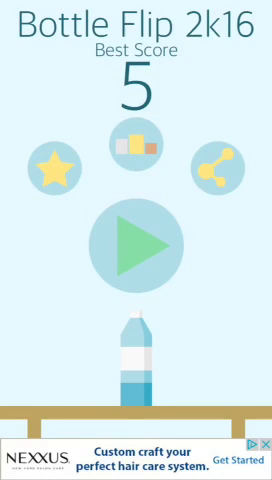
Open the score share sheet, then cancel it to return to the menu.
left_click(218, 168)
left_click(136, 447)
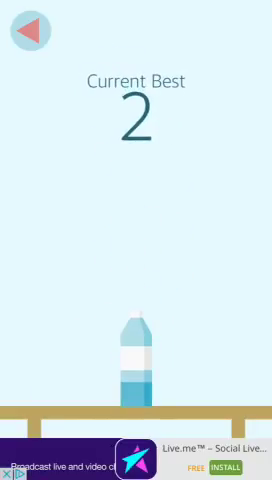
Flip the bottle to a current best of 4, then leave for the title screen.
left_click(136, 250)
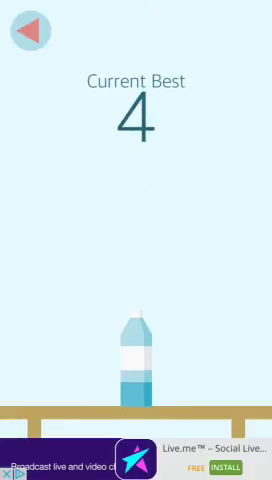
left_click(30, 32)
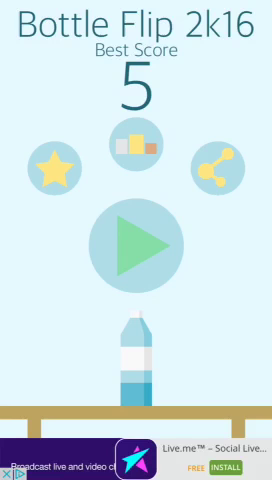